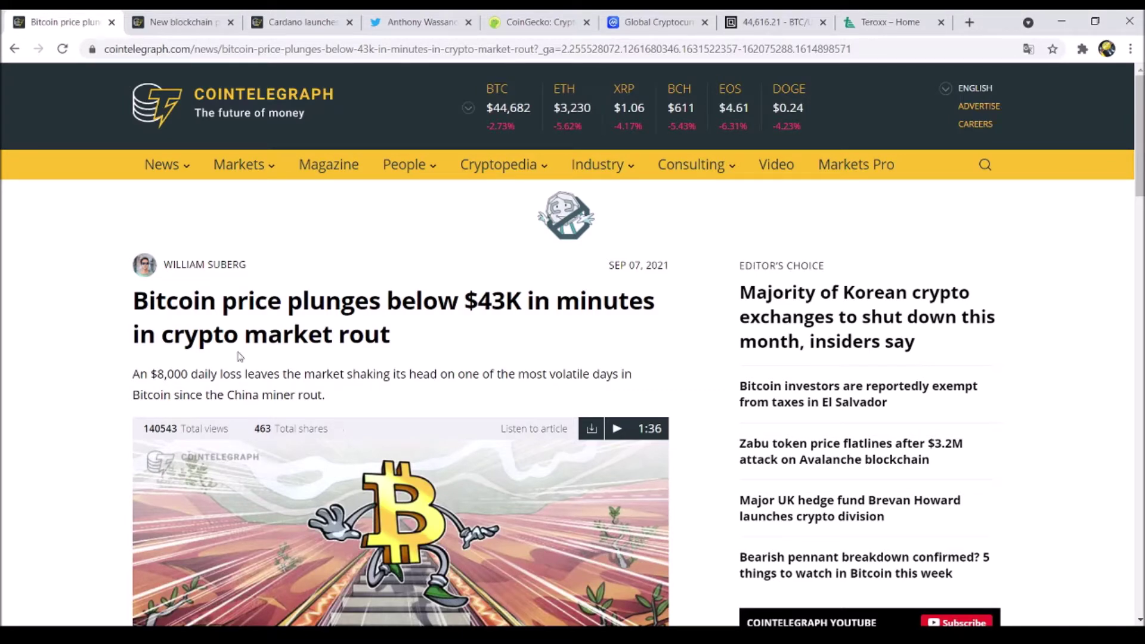
Step: Scroll down and view the article's enlarged BTC/USD 1-hour chart, then return to the text
scroll(239, 356, "down", 1)
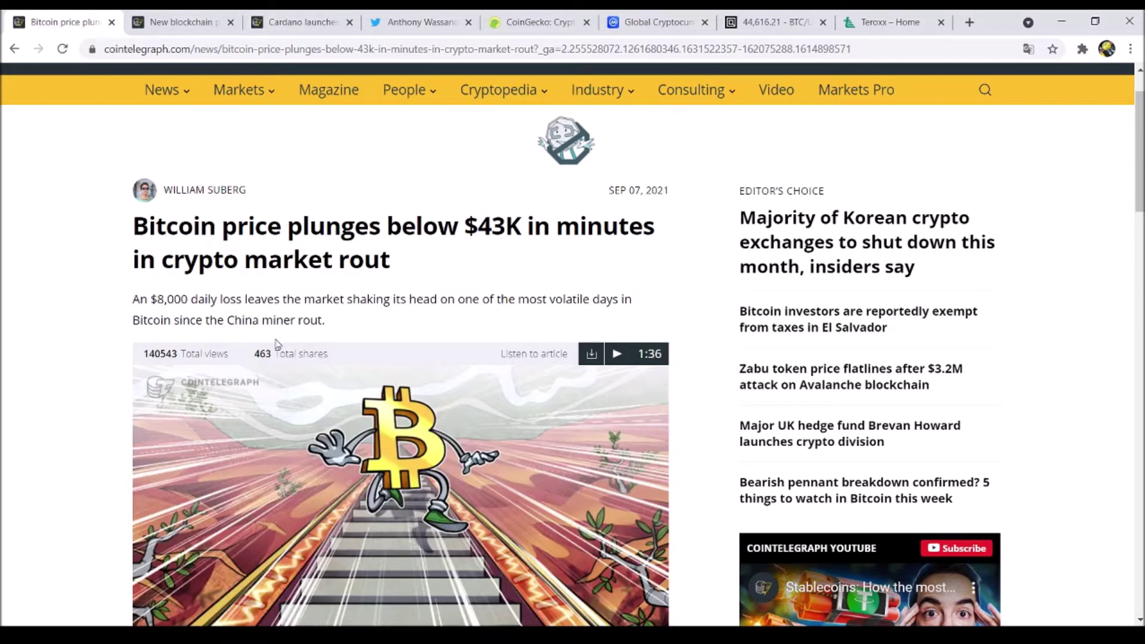
scroll(278, 344, "down", 8)
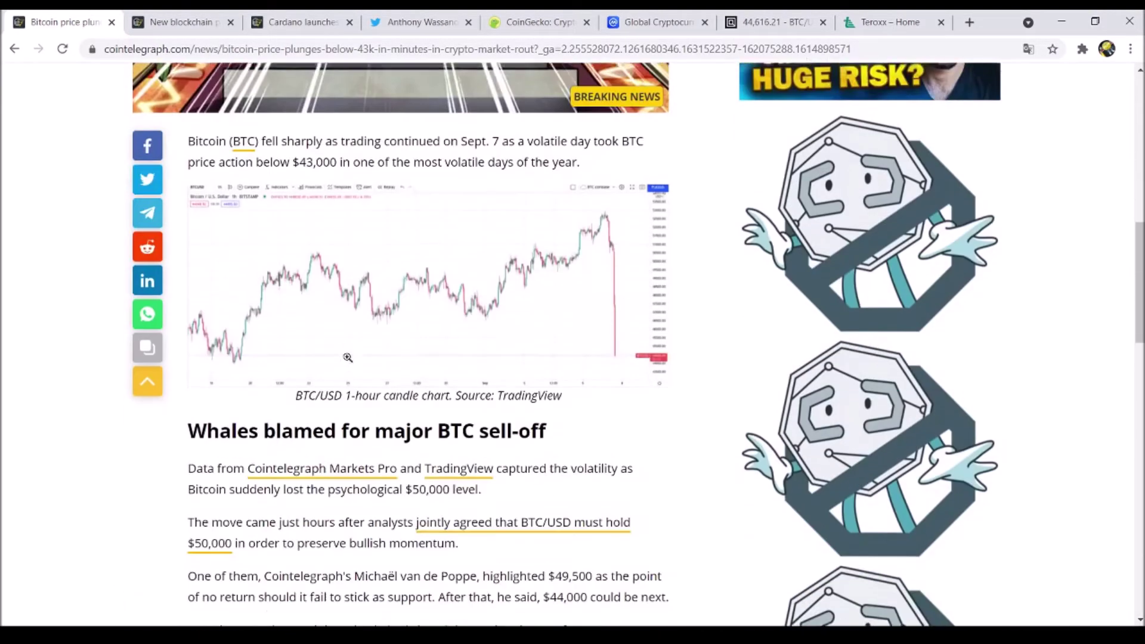
left_click(440, 271)
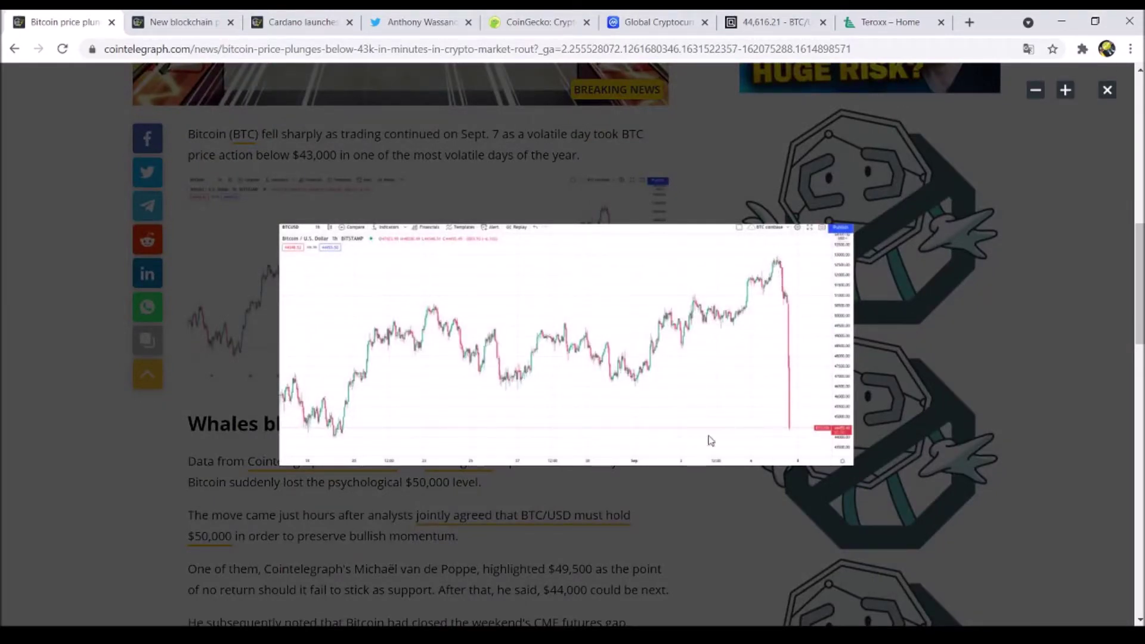
left_click(154, 514)
Step: Highlight '$50,000 level' and the $49,500 figure, read on, then move to the next article
scroll(149, 492, "down", 2)
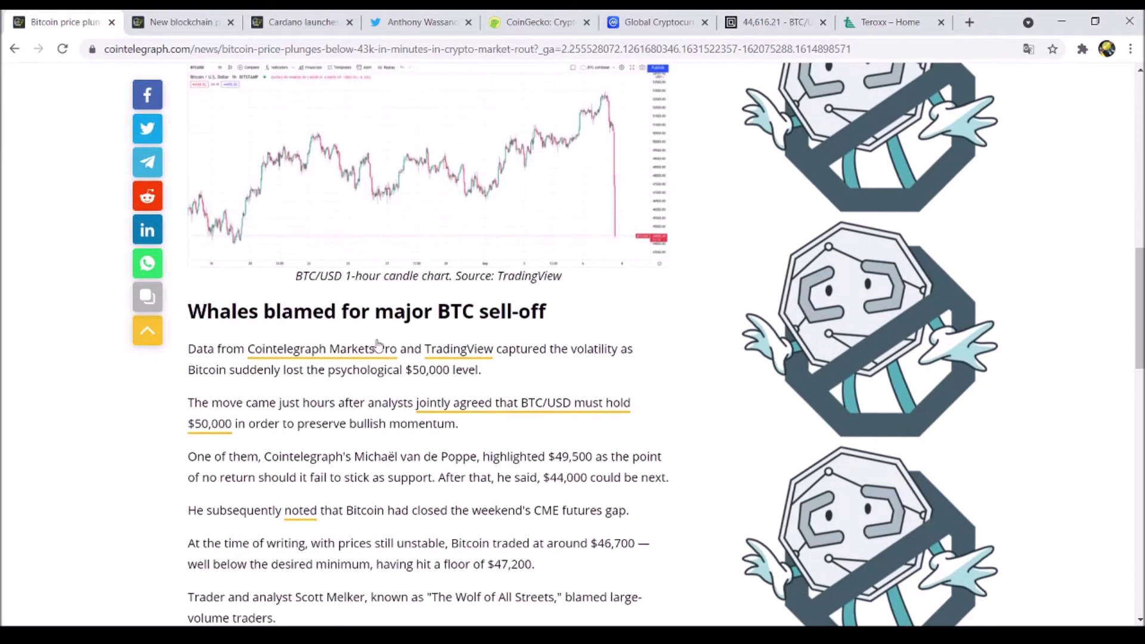
left_click_drag(388, 370, 476, 371)
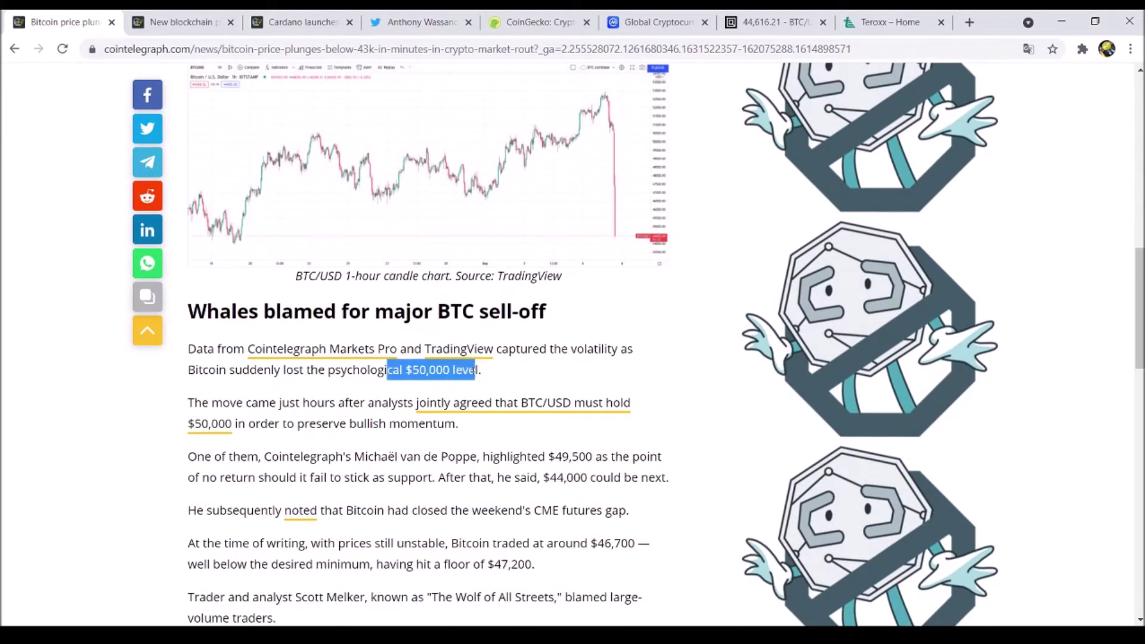
scroll(476, 371, "down", 1)
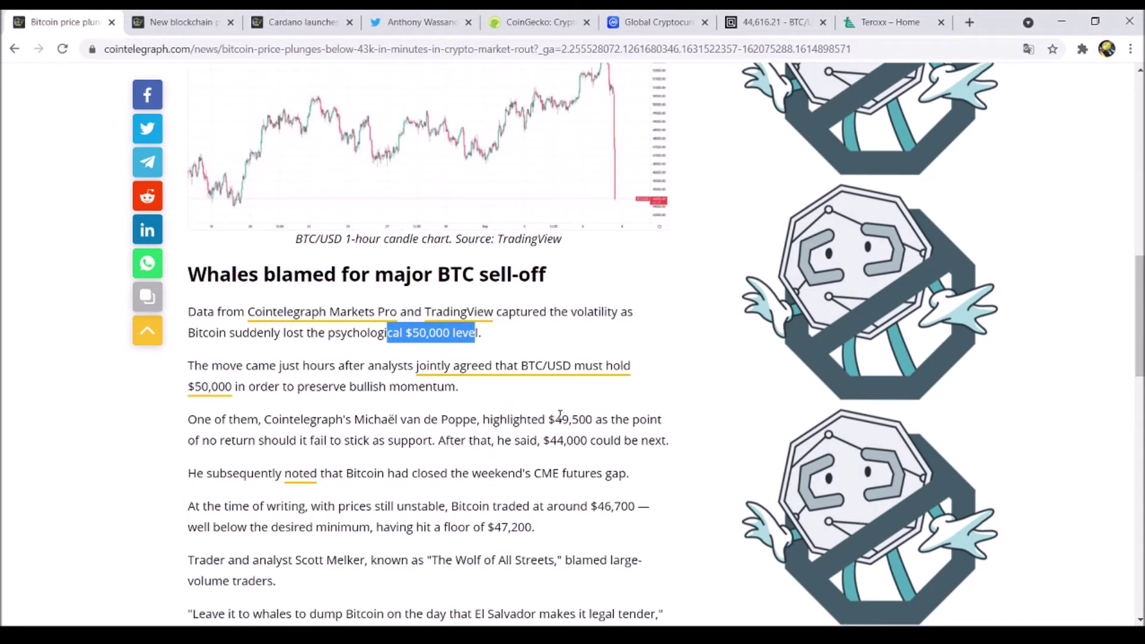
left_click_drag(549, 420, 593, 425)
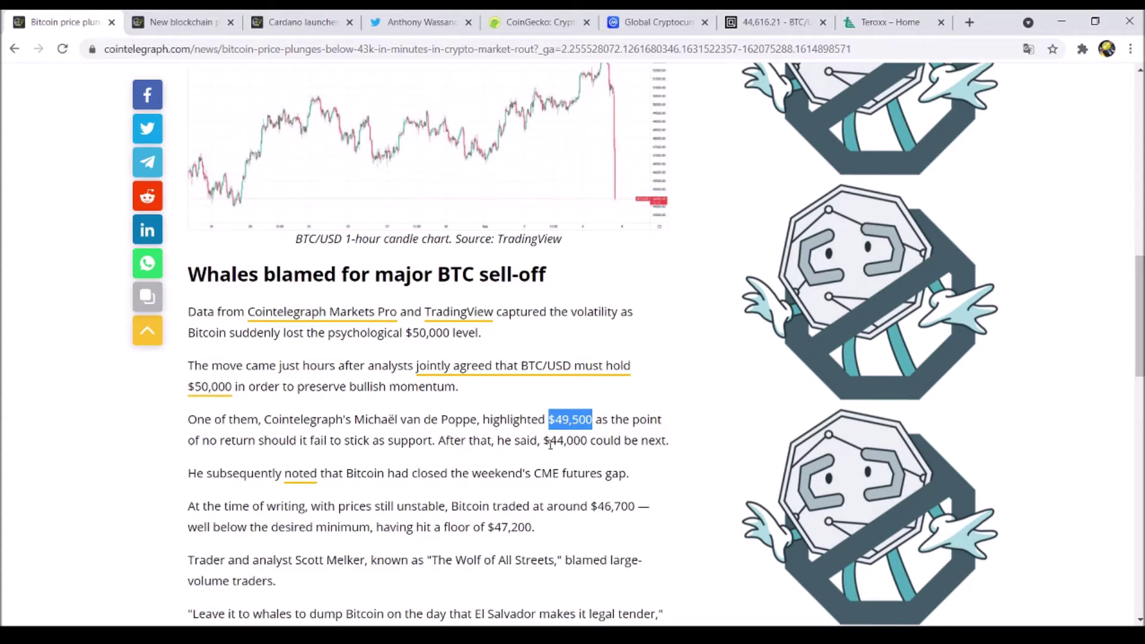
scroll(550, 445, "down", 2)
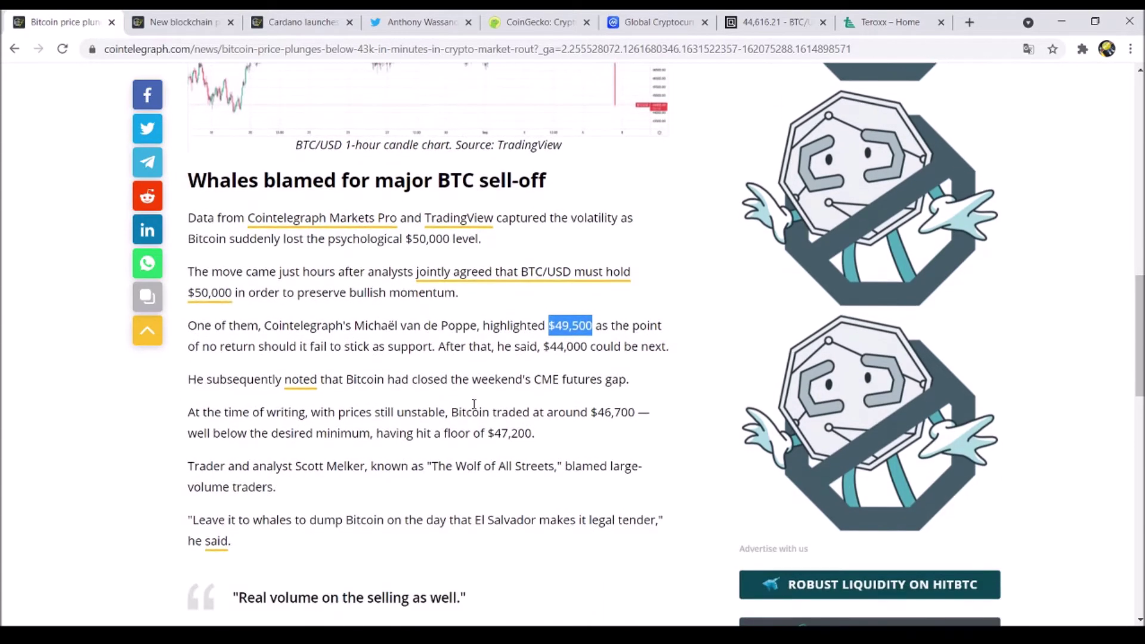
scroll(514, 373, "down", 1)
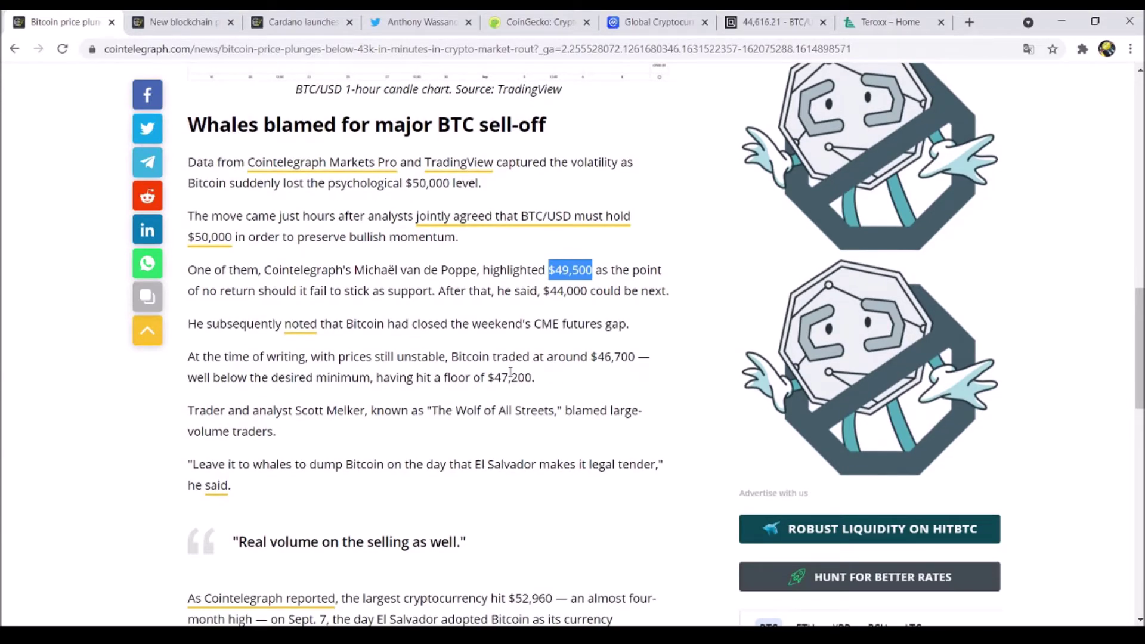
scroll(388, 364, "down", 1)
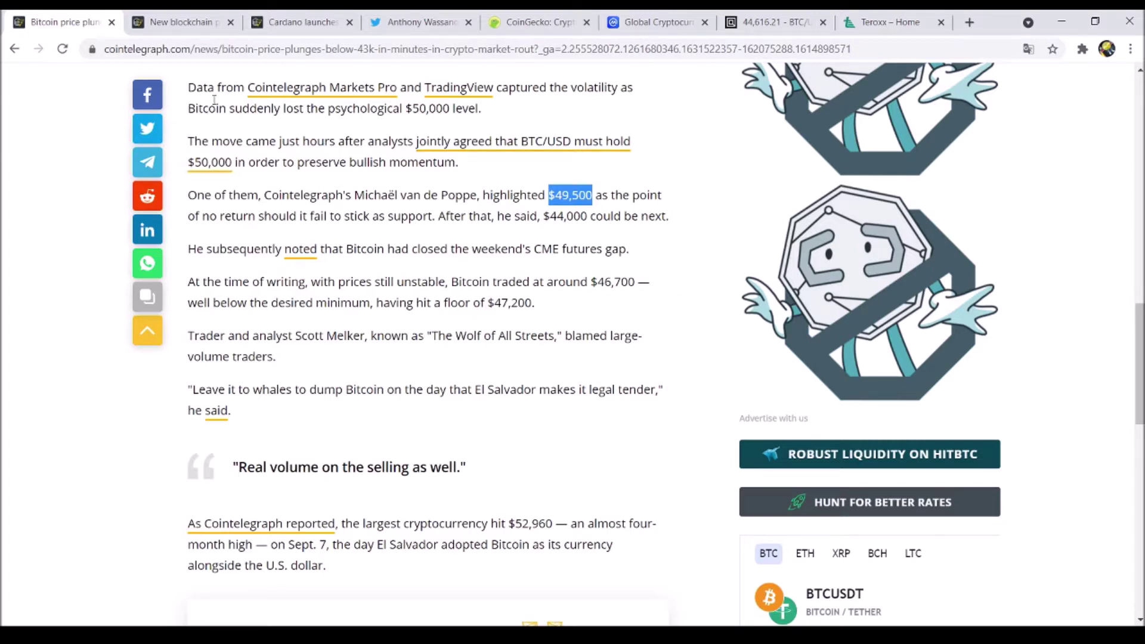
key("ctrl+Tab")
Step: Read the shipping-container article, briefly highlighting the phrase about tracking shipping containers
scroll(274, 285, "down", 3)
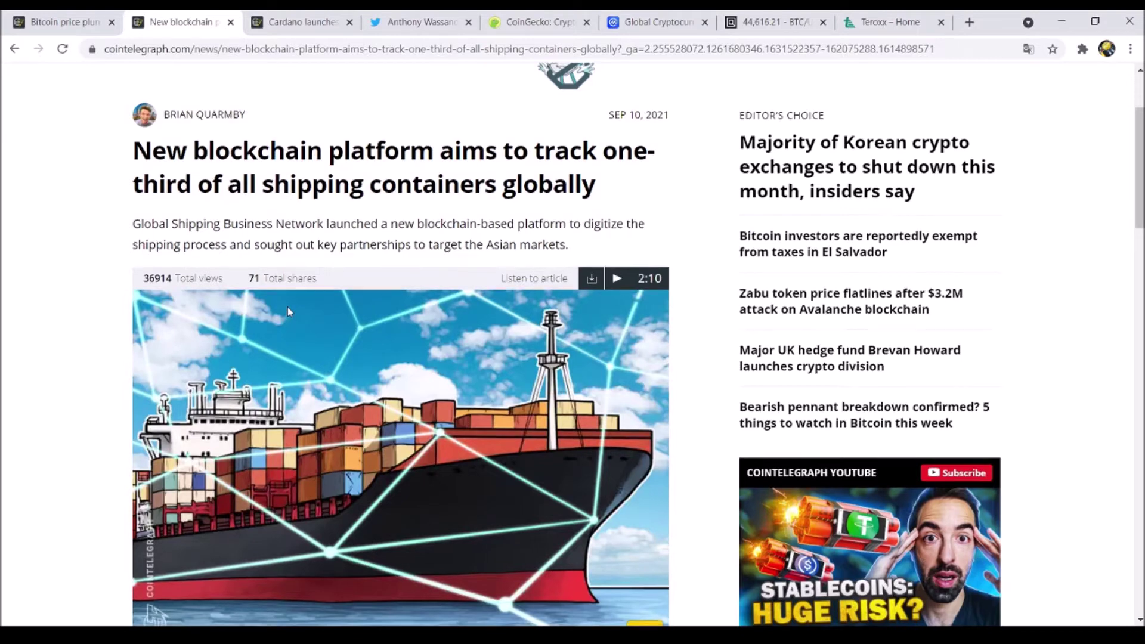
scroll(287, 312, "down", 5)
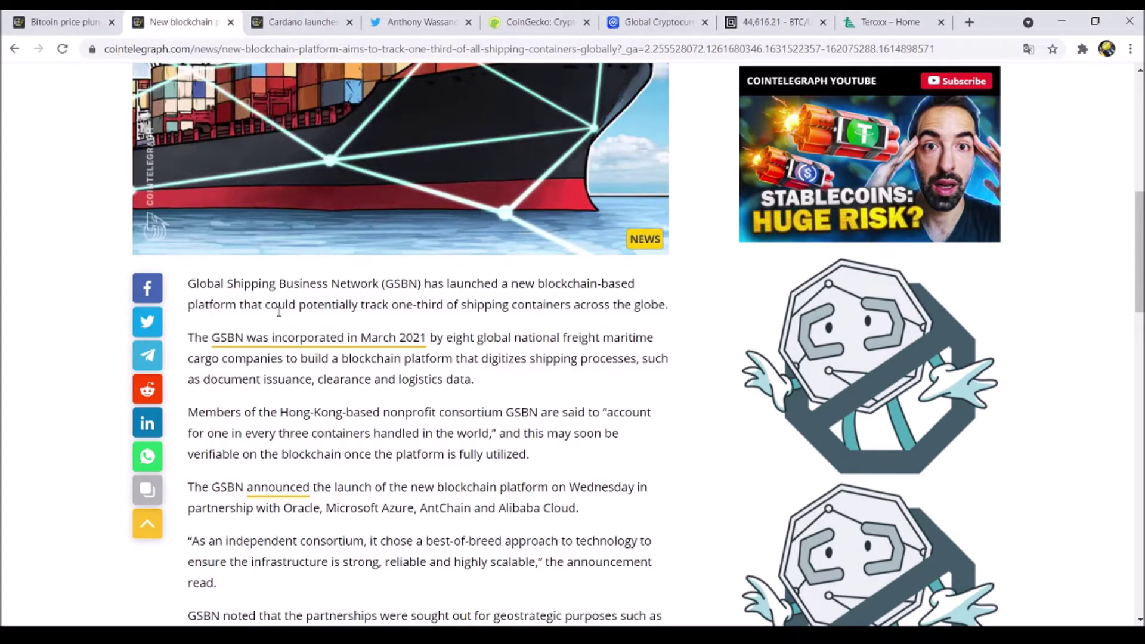
left_click_drag(279, 311, 553, 307)
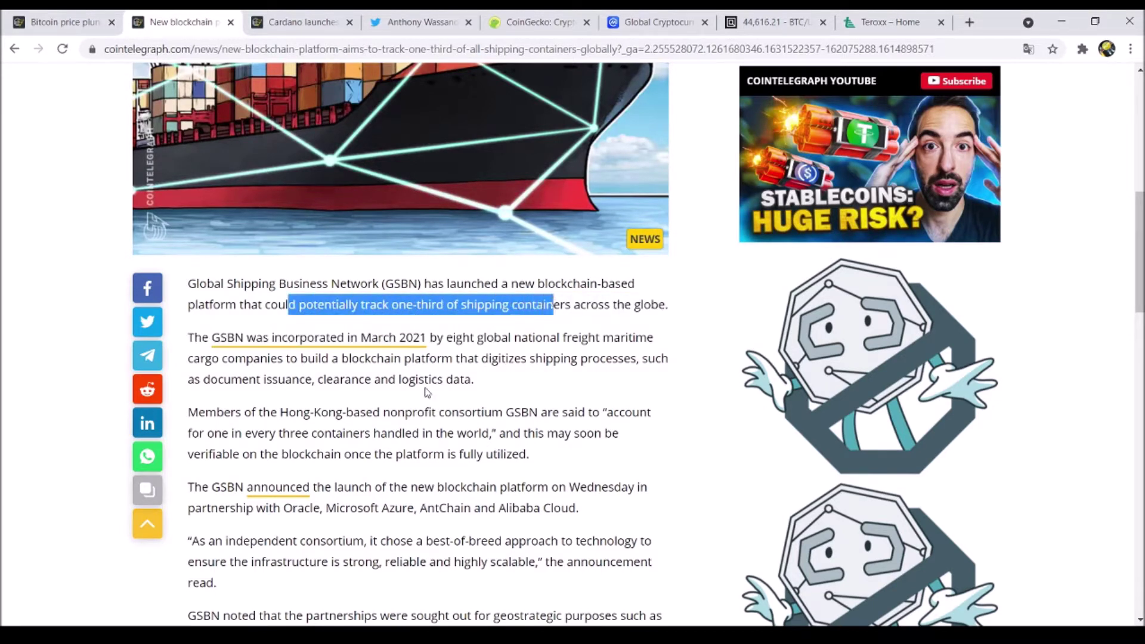
scroll(421, 394, "down", 2)
left_click(401, 398)
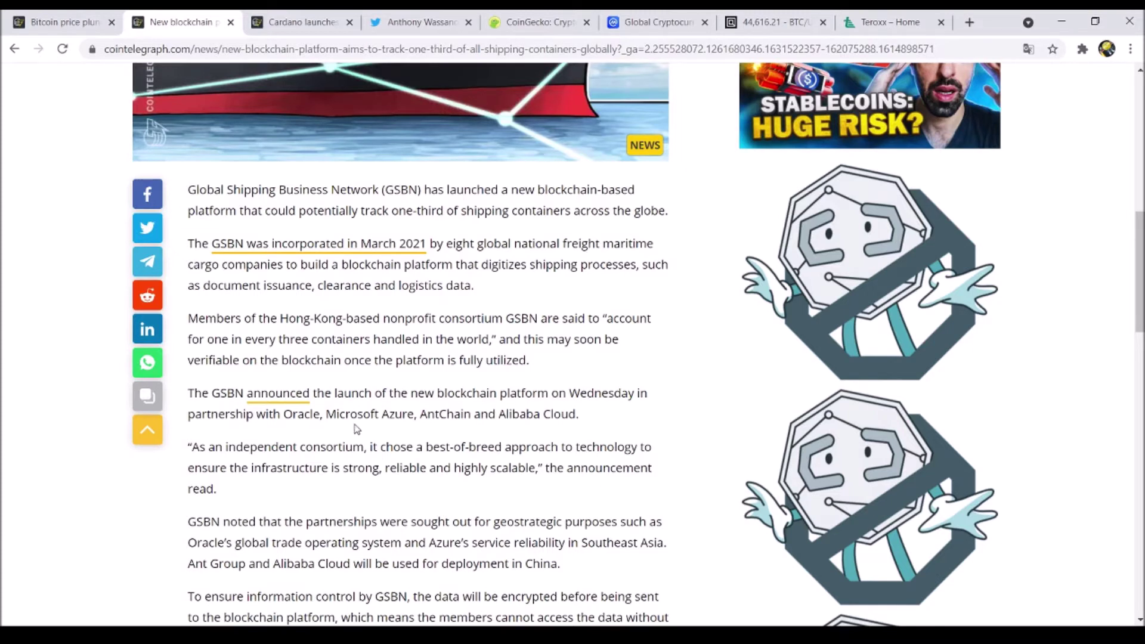
scroll(356, 428, "down", 1)
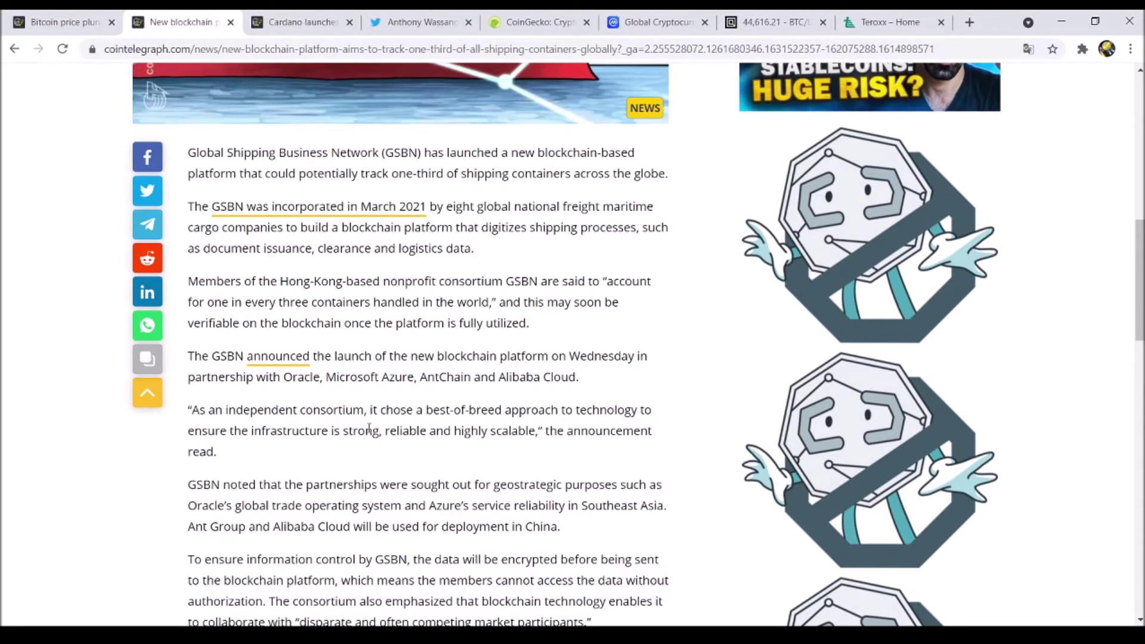
scroll(369, 428, "down", 3)
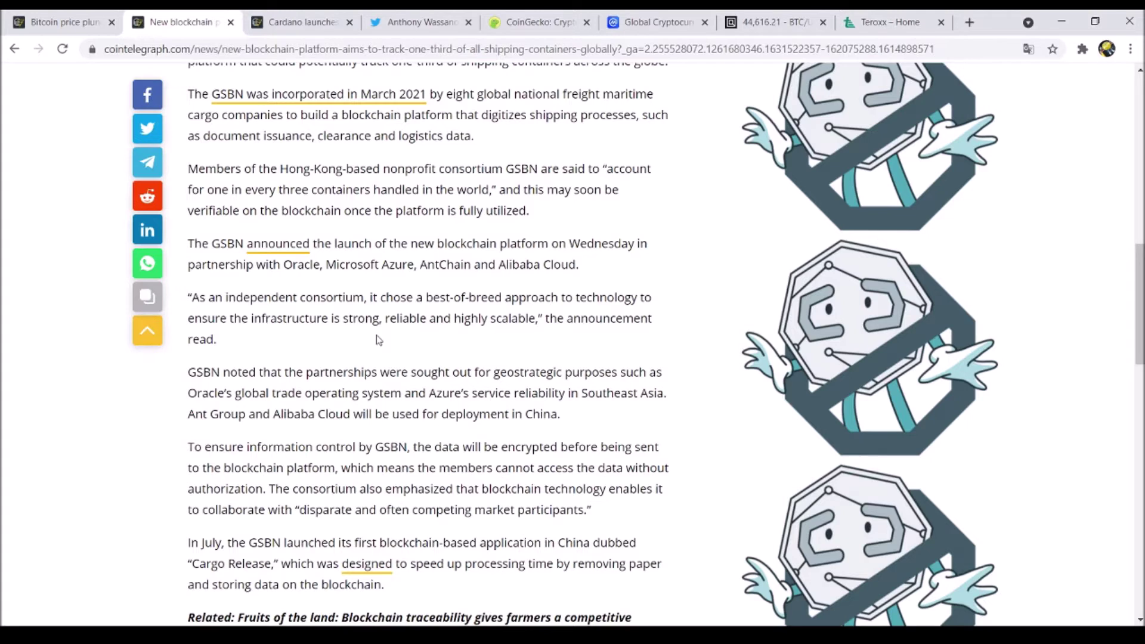
Step: Read the Cardano smart-contracts article from the top, briefly highlighting the quote's opening line
left_click(301, 24)
scroll(224, 298, "up", 15)
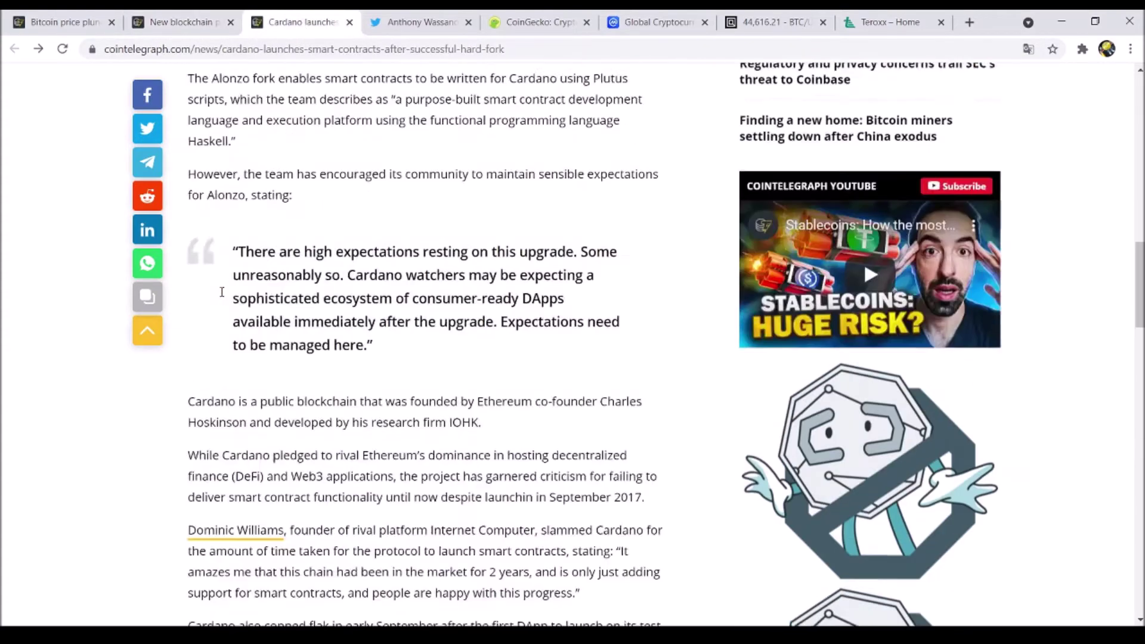
scroll(224, 298, "up", 10)
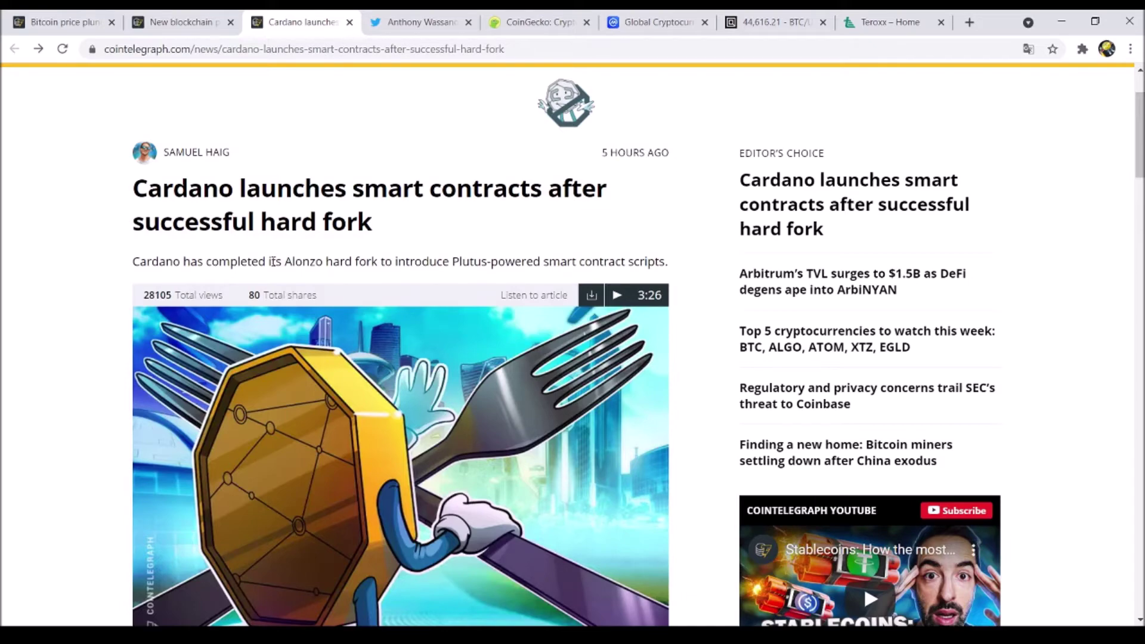
scroll(273, 261, "down", 8)
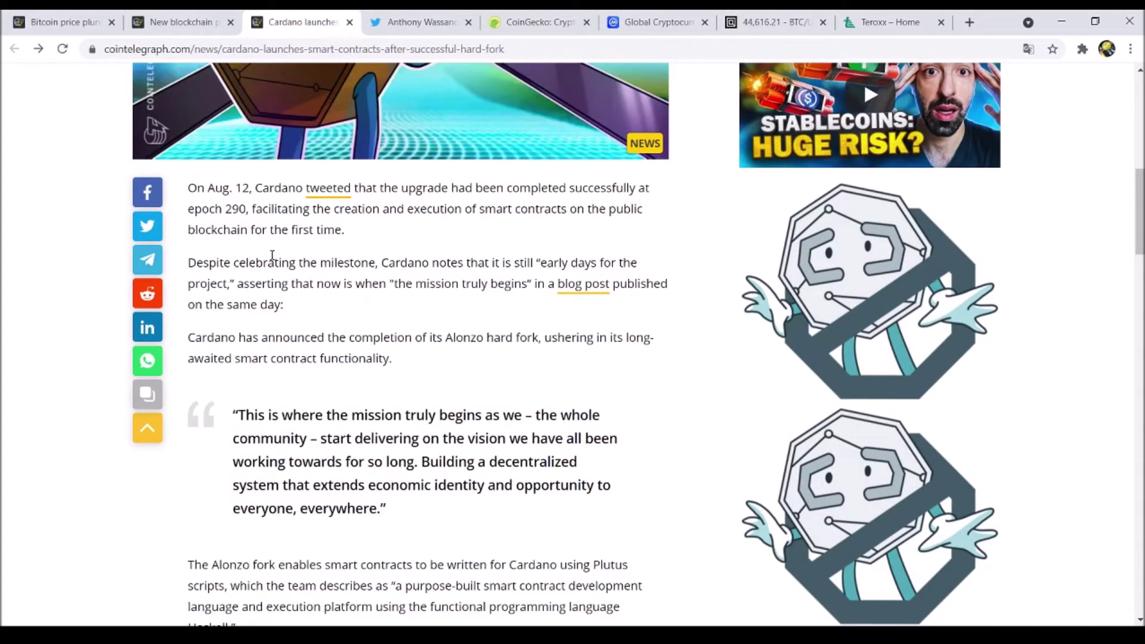
left_click_drag(292, 415, 417, 463)
left_click(419, 476)
scroll(385, 501, "down", 5)
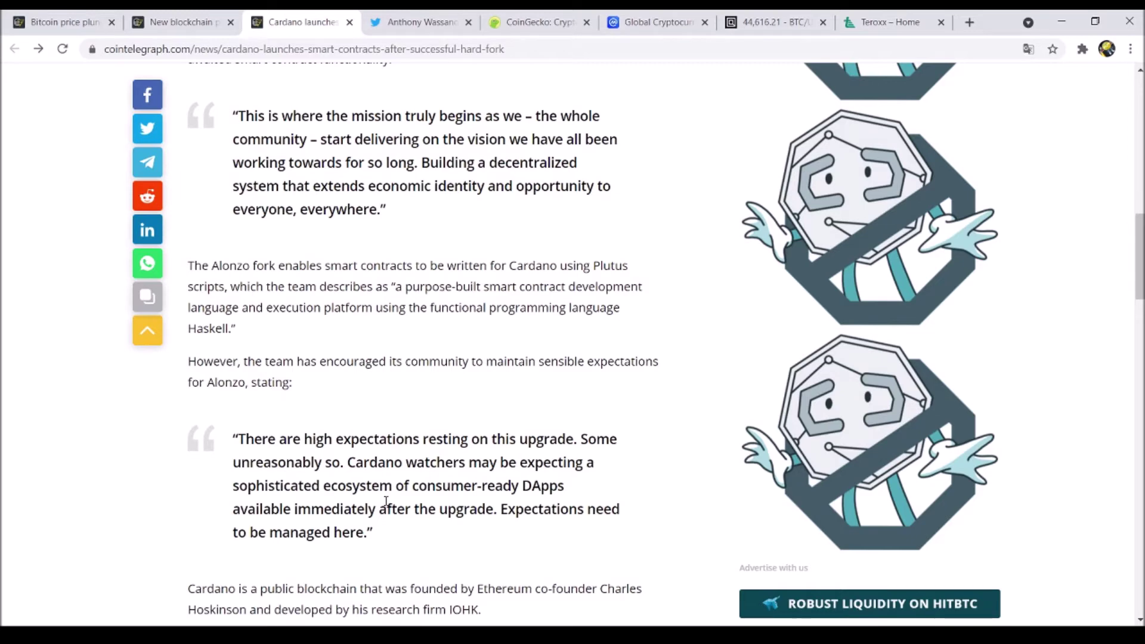
scroll(386, 498, "down", 3)
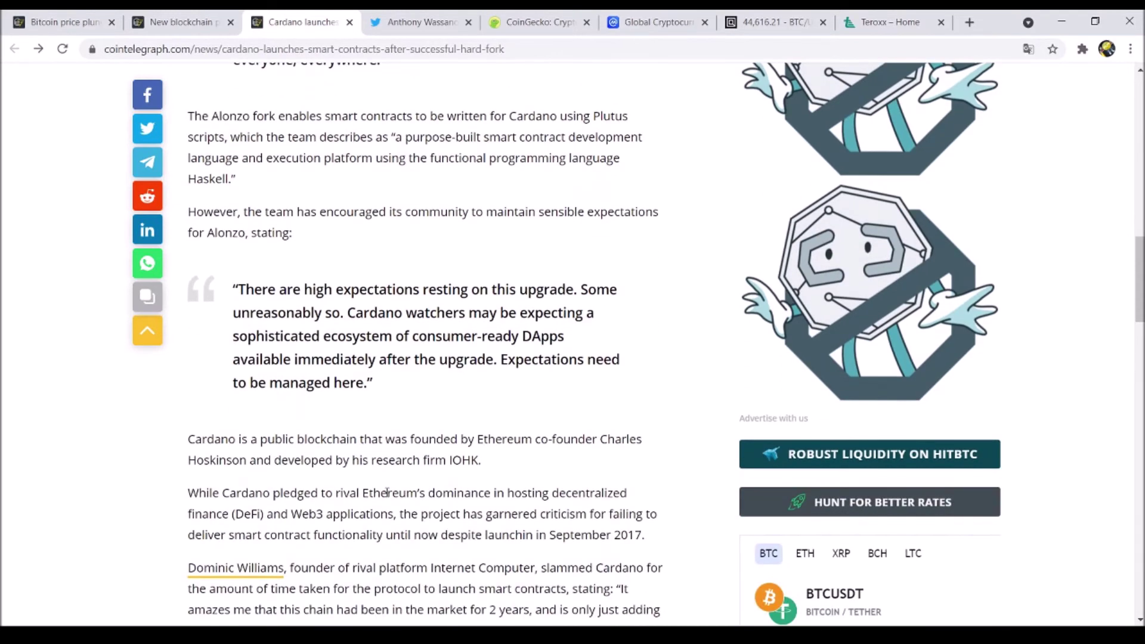
scroll(382, 486, "down", 3)
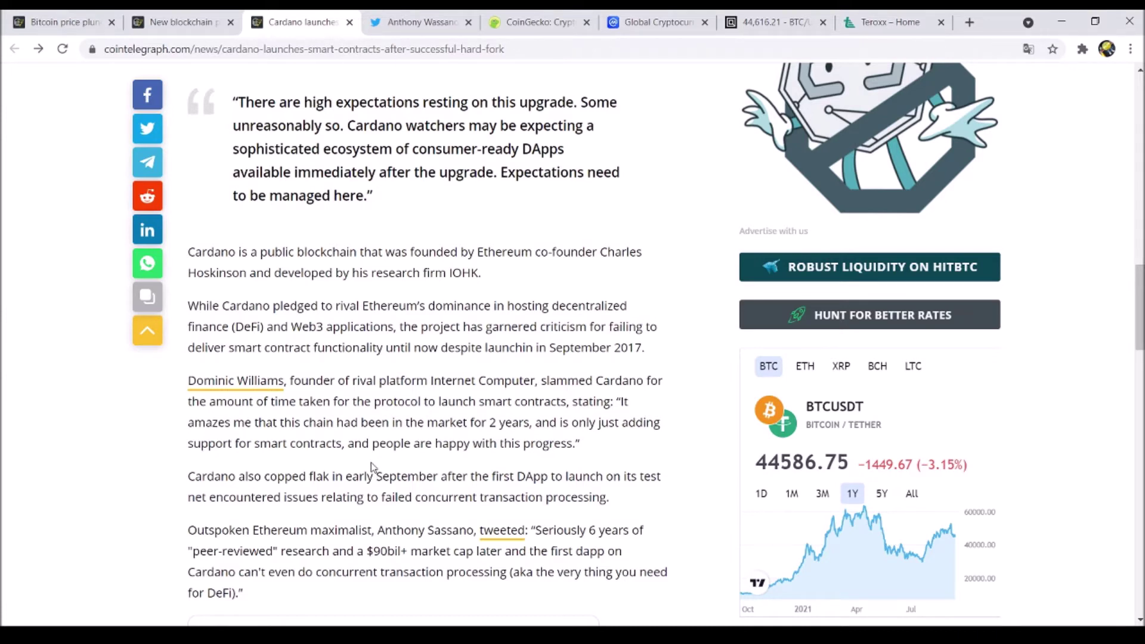
Step: View the Twitter thread on Cardano's first dapp, then move to CoinGecko's price table
left_click(430, 23)
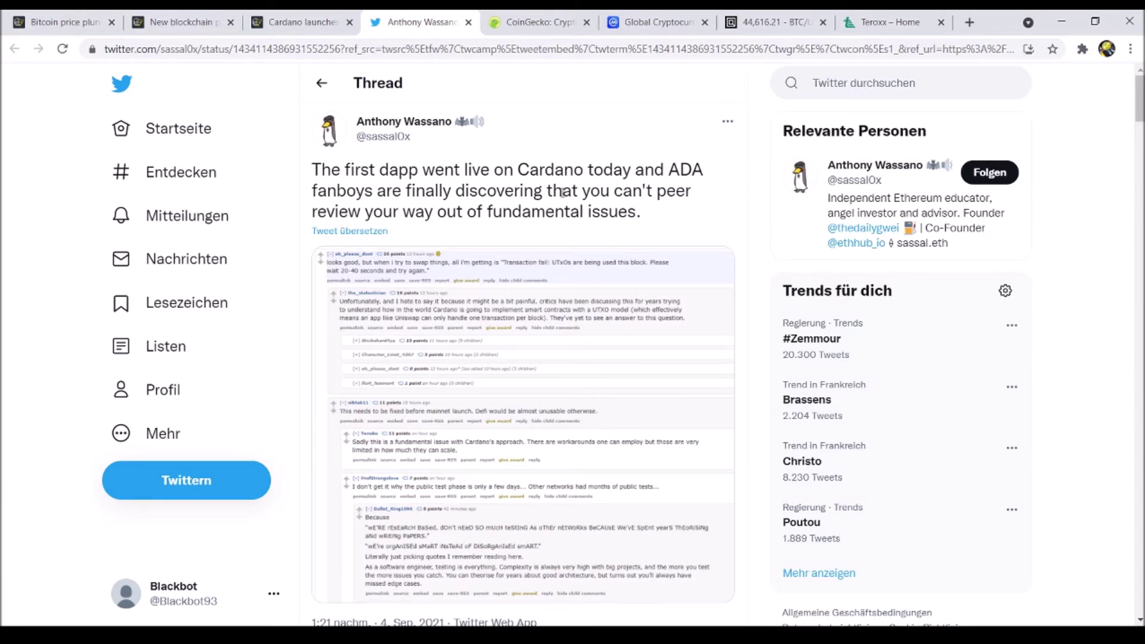
left_click(535, 27)
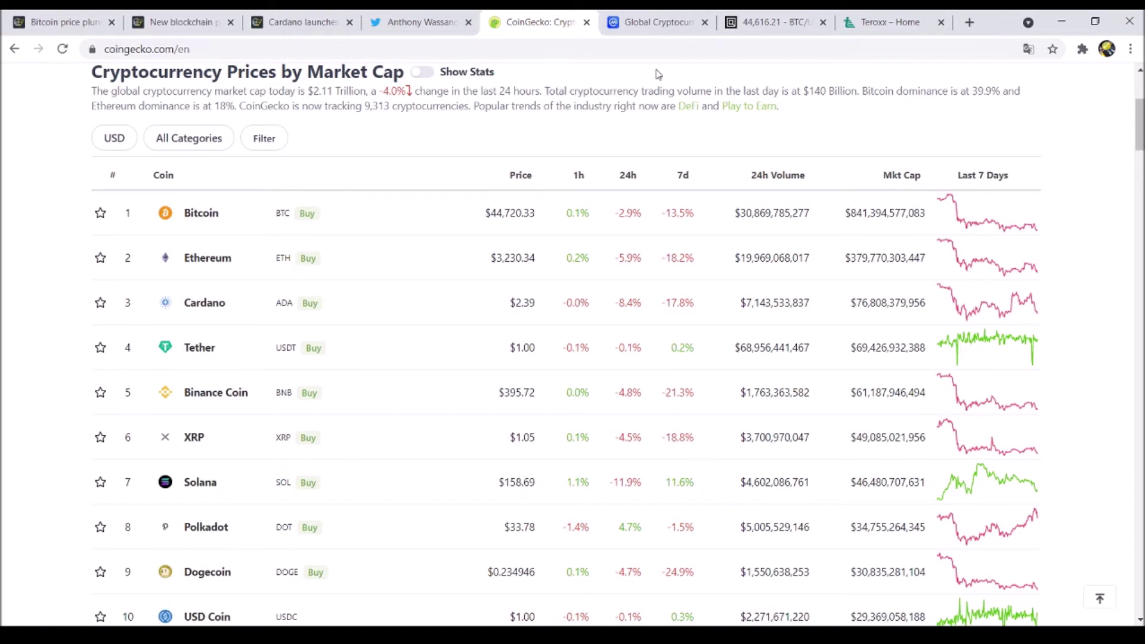
Step: Show CoinMarketCap's 7-day global market cap chart for Sep 6–13, 2021
left_click(656, 22)
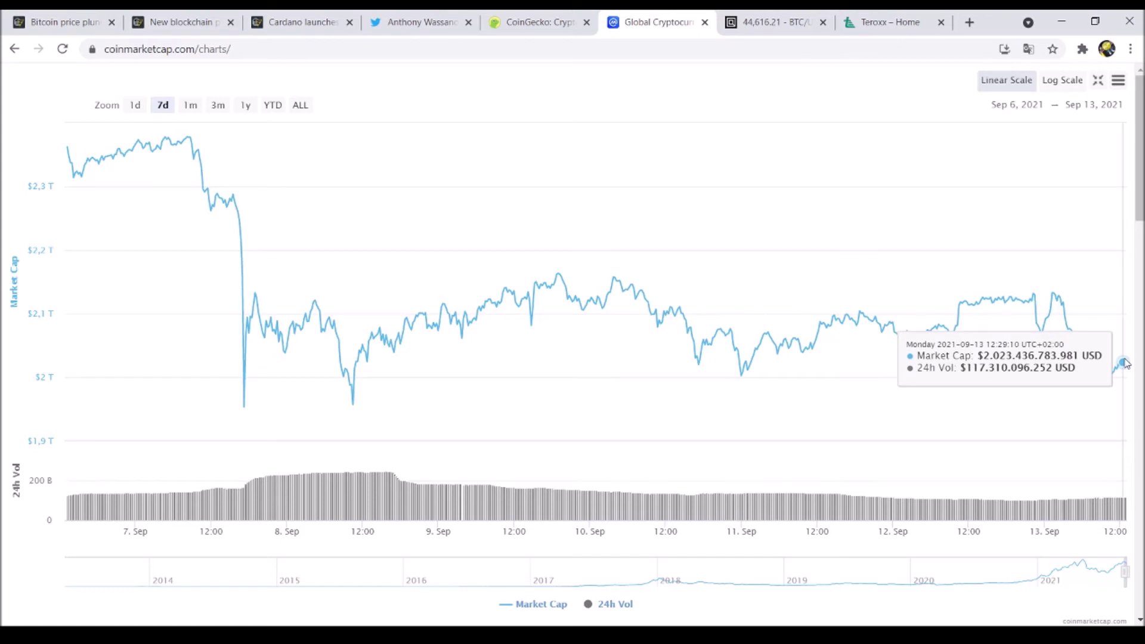
Step: On the BTC/USDT hourly chart, set the drawing colour to black with a thicker line width
left_click(775, 22)
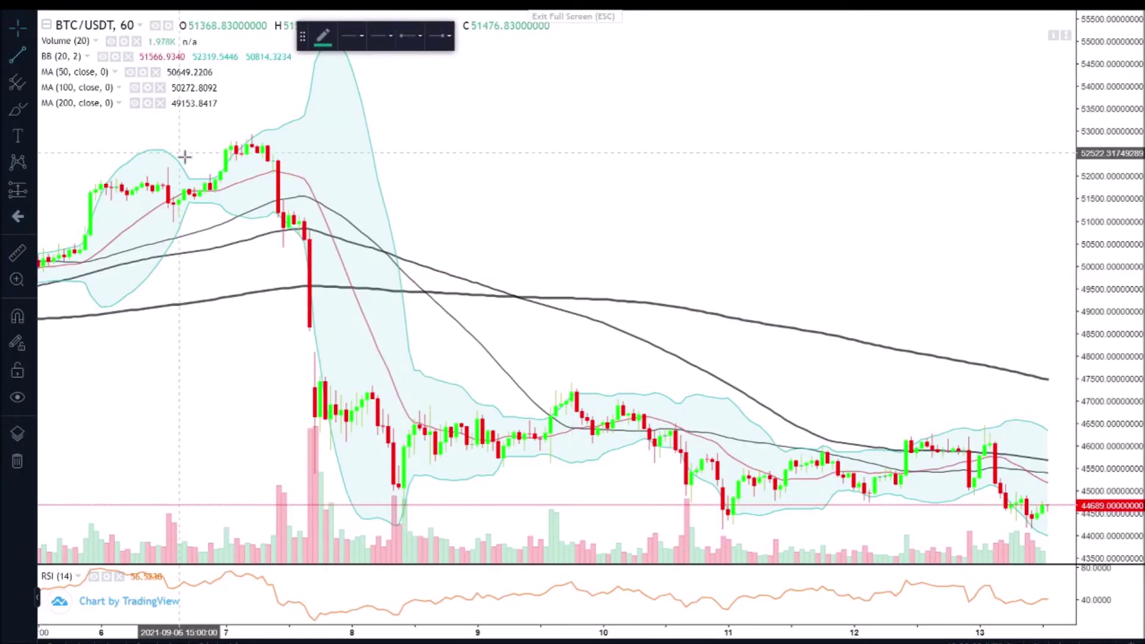
left_click(332, 33)
left_click(441, 54)
left_click(350, 36)
left_click(439, 64)
Step: Draw horizontal lines at the high near 52,900 and the low near 44,300
left_click(189, 136)
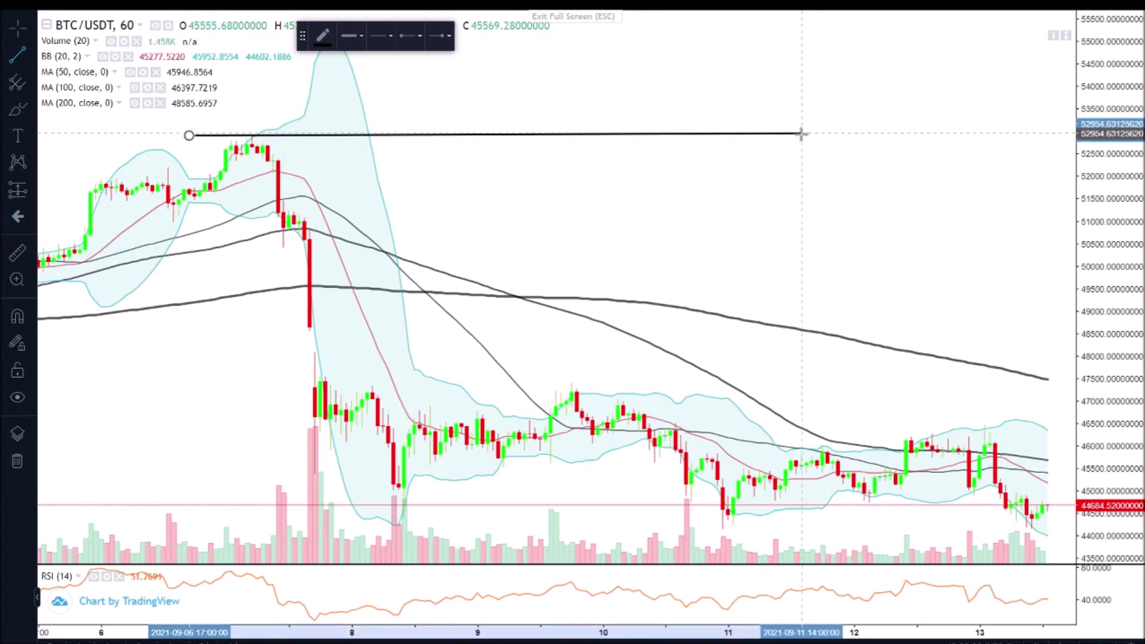
left_click(874, 136)
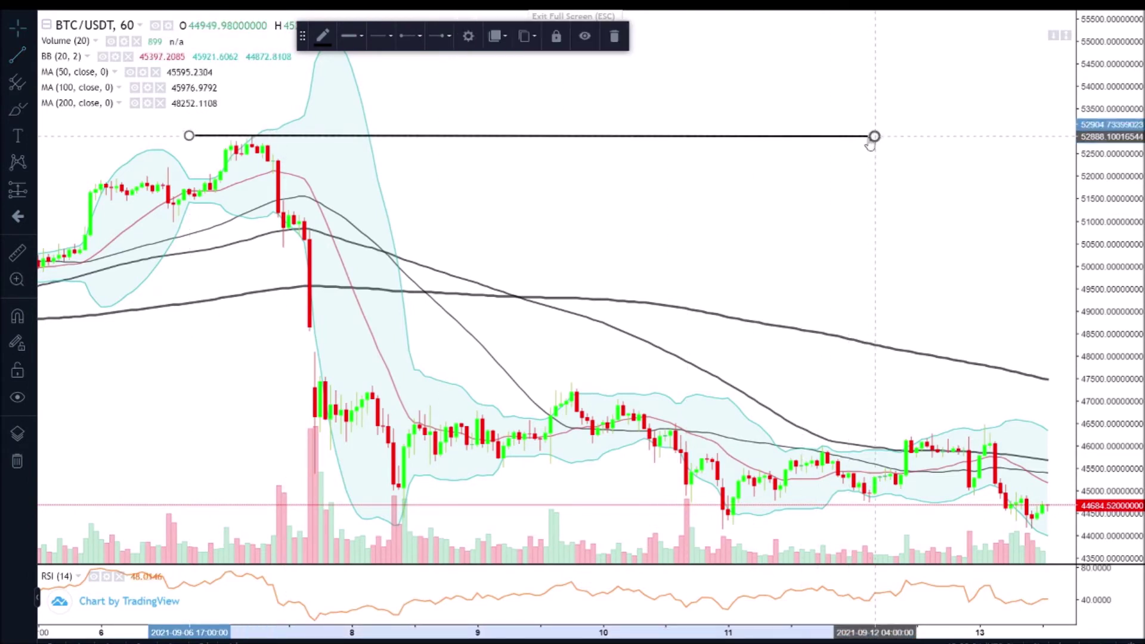
left_click(262, 521)
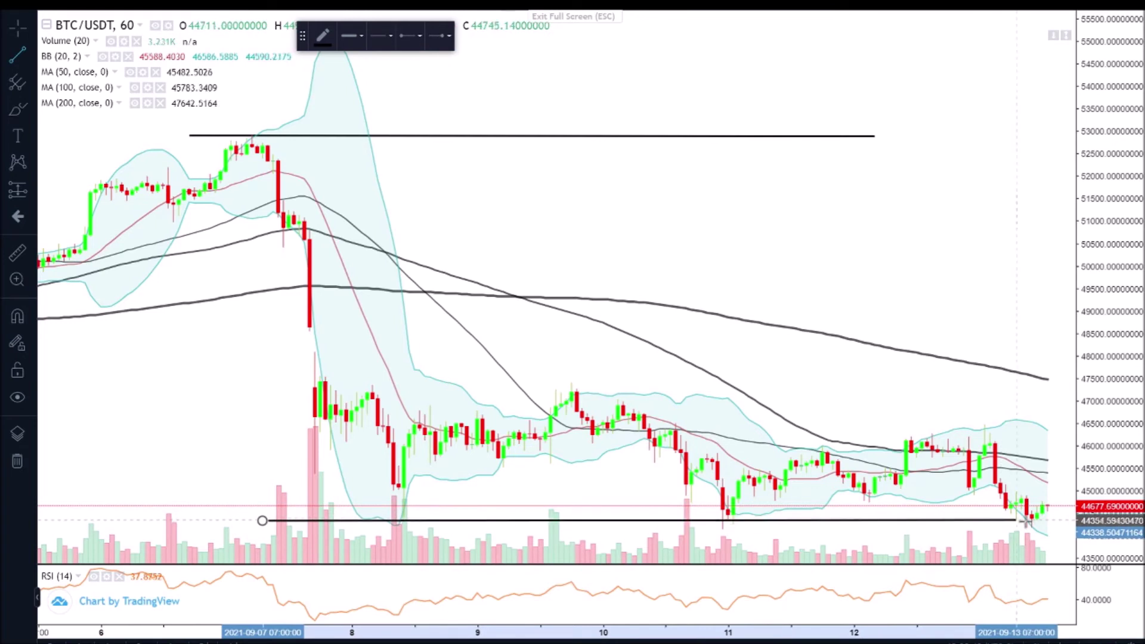
left_click(1068, 523)
Step: Measure the −16.10% price range from the 52,900 line down to support
left_click(34, 197)
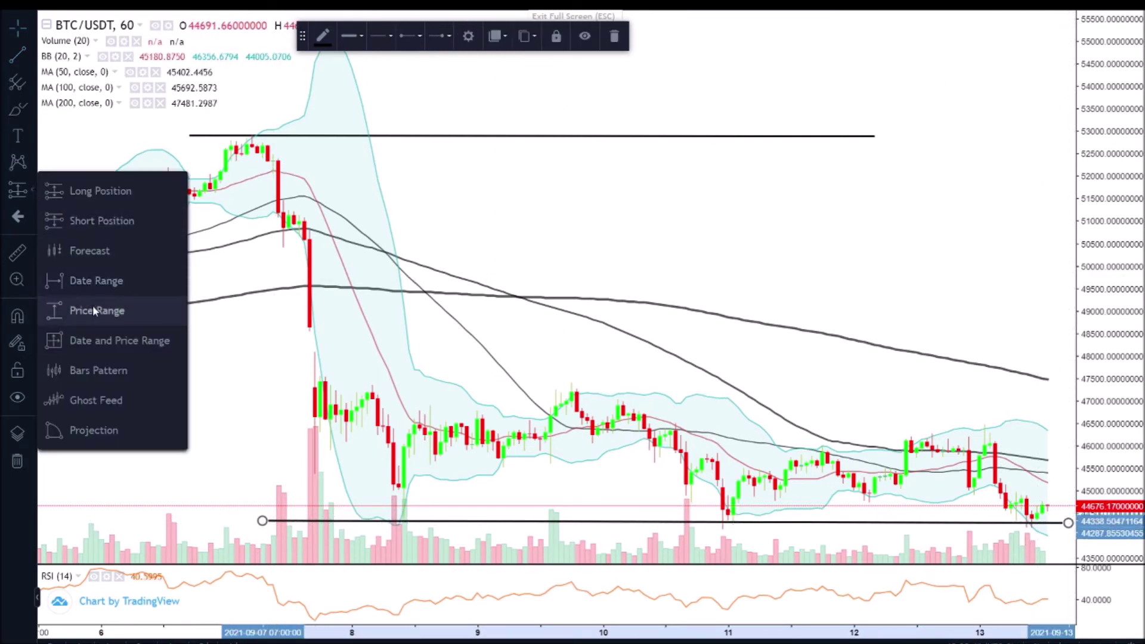
left_click(91, 305)
left_click(246, 136)
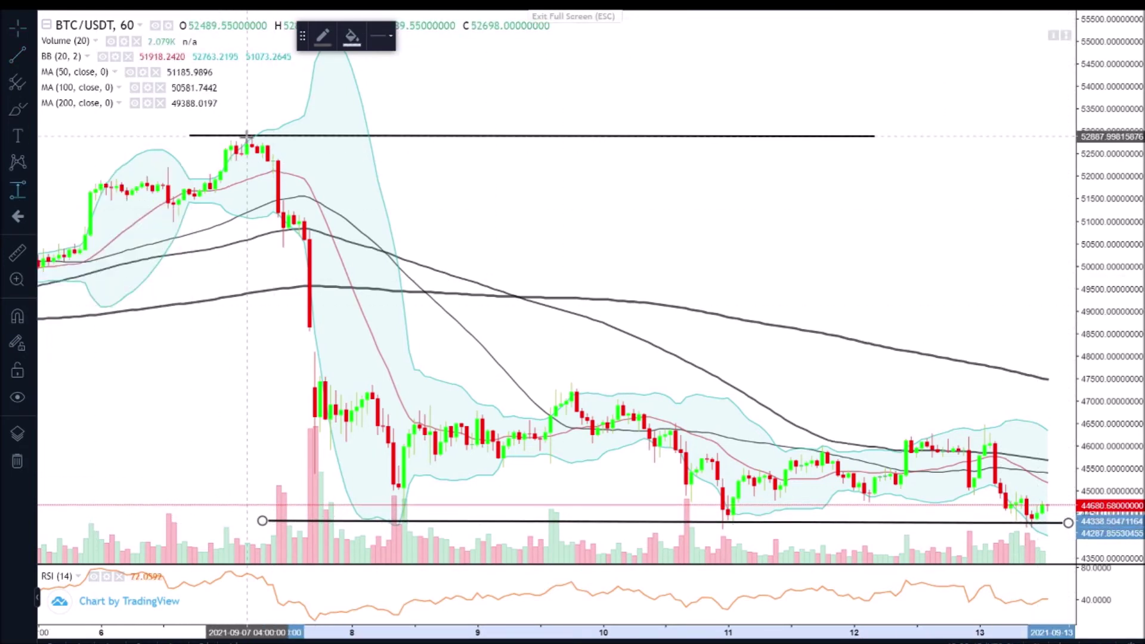
left_click(255, 518)
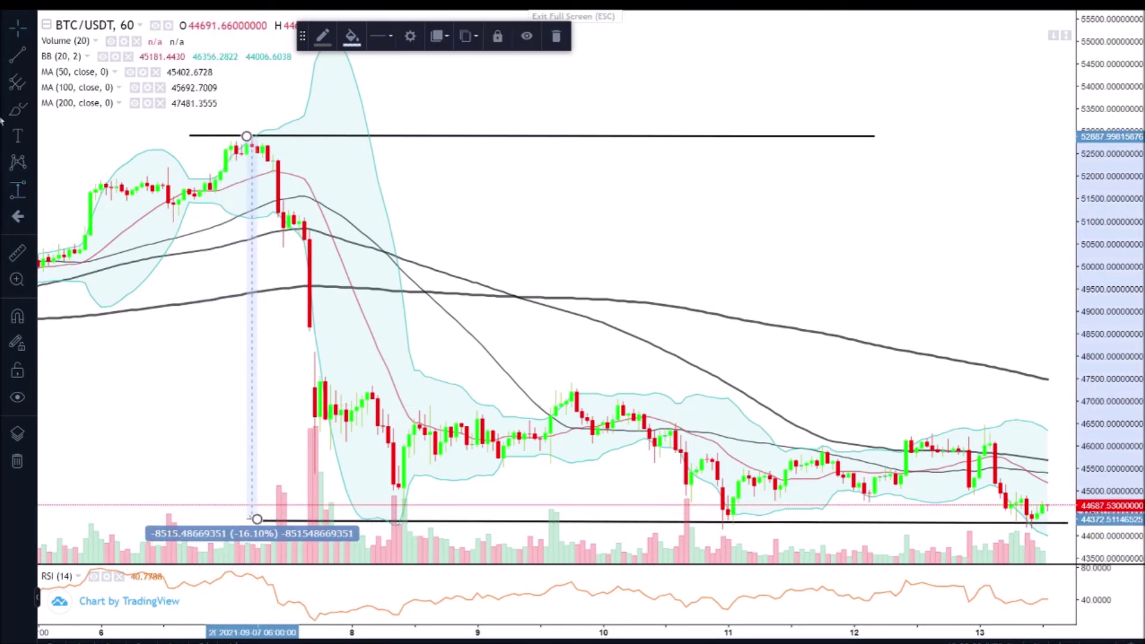
Step: Add a horizontal line near 50,740 and measure the −10.40% drop below it
left_click(220, 233)
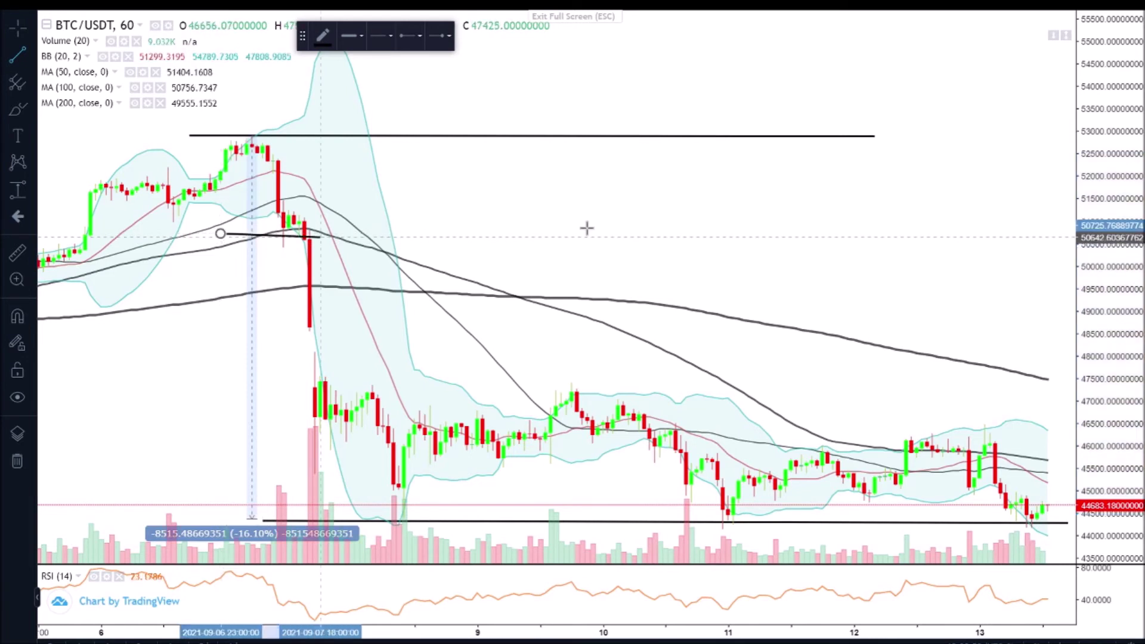
left_click(799, 233)
left_click(34, 192)
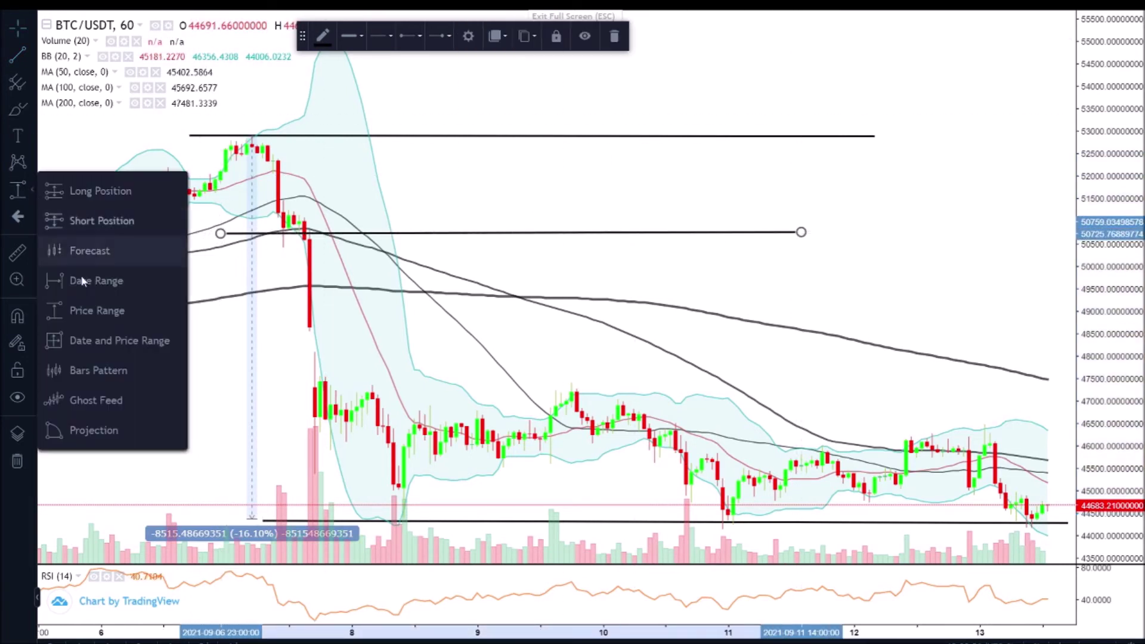
left_click(109, 311)
left_click(304, 233)
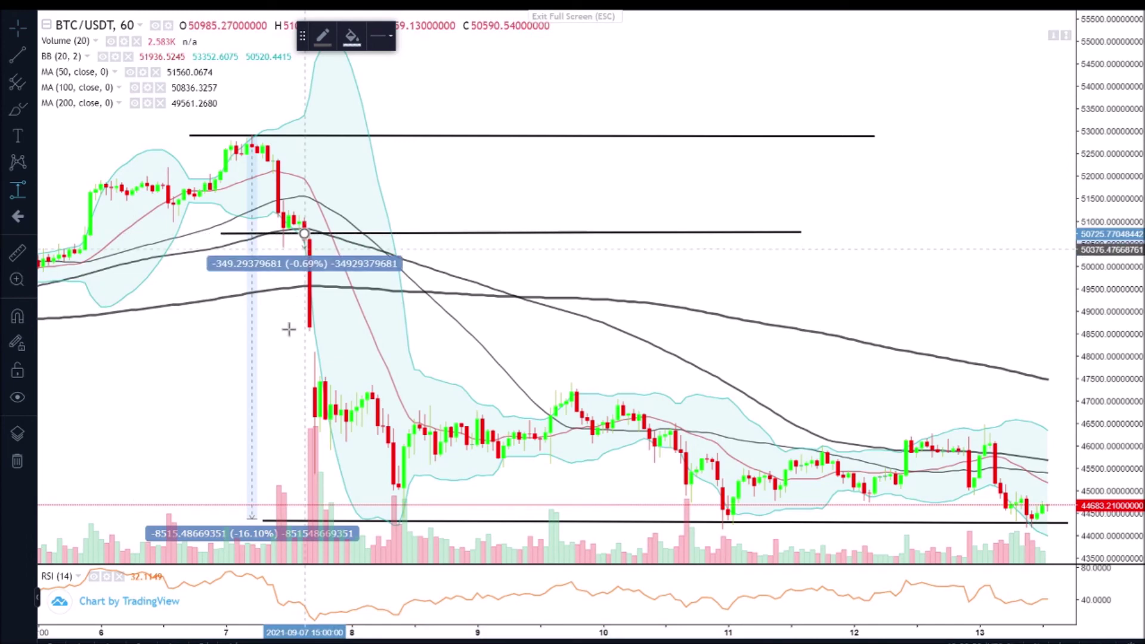
left_click(320, 470)
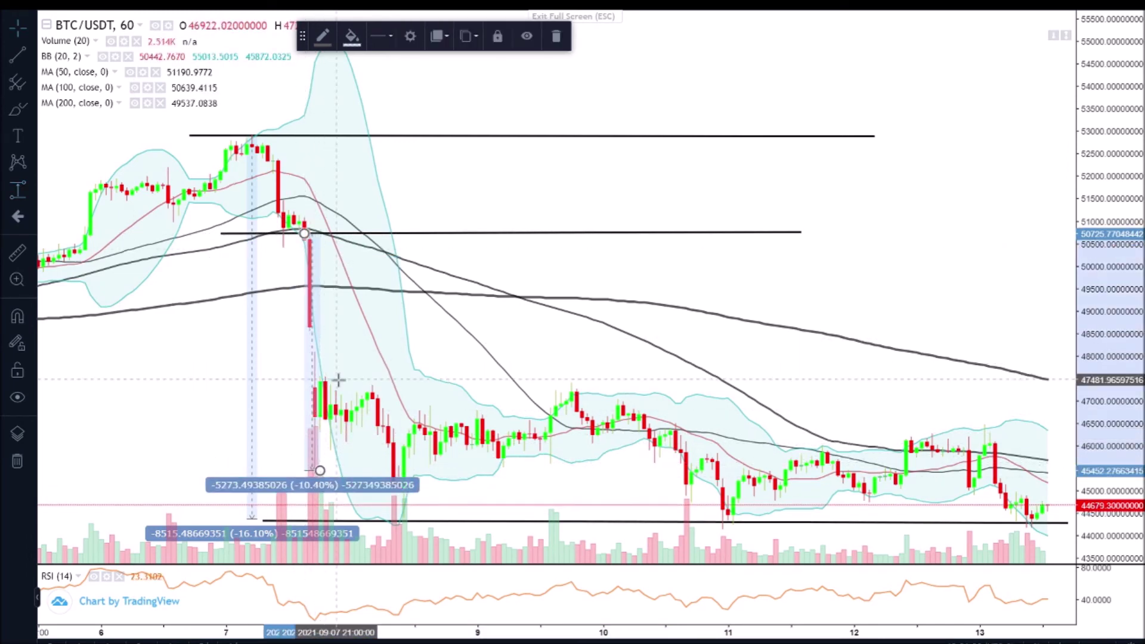
Step: Begin a horizontal line near 47,460
scroll(337, 379, "up", 3)
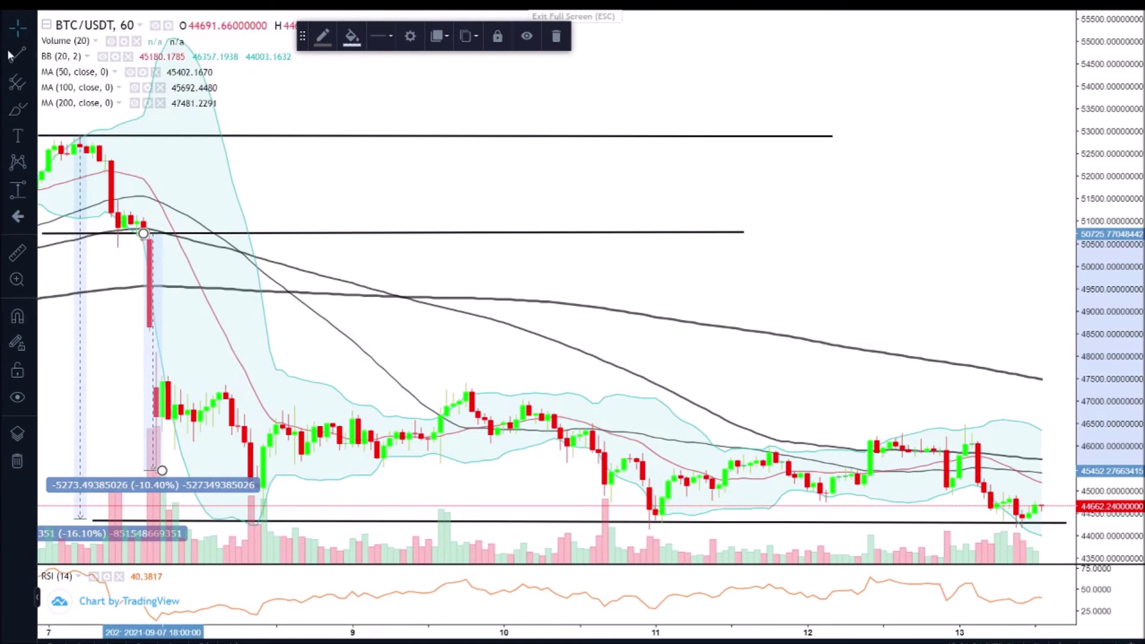
left_click(10, 55)
left_click(88, 378)
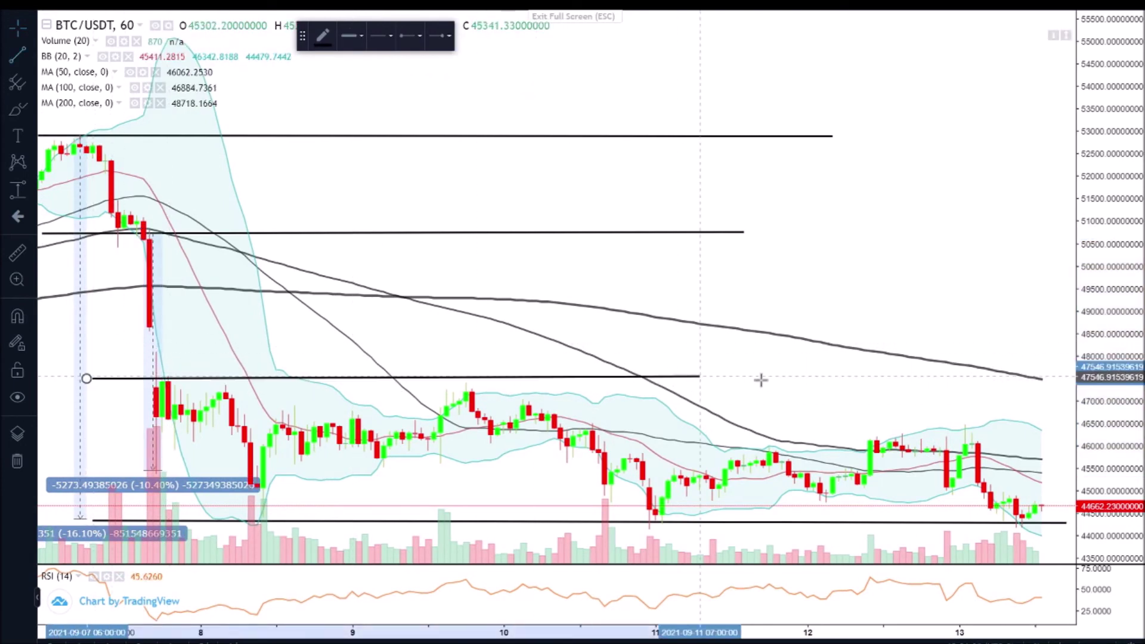
Step: Extend the 47,460 line to the latest candles and measure the Sep 7–13 date range (142 bars, 5d 22h)
left_click(1062, 382)
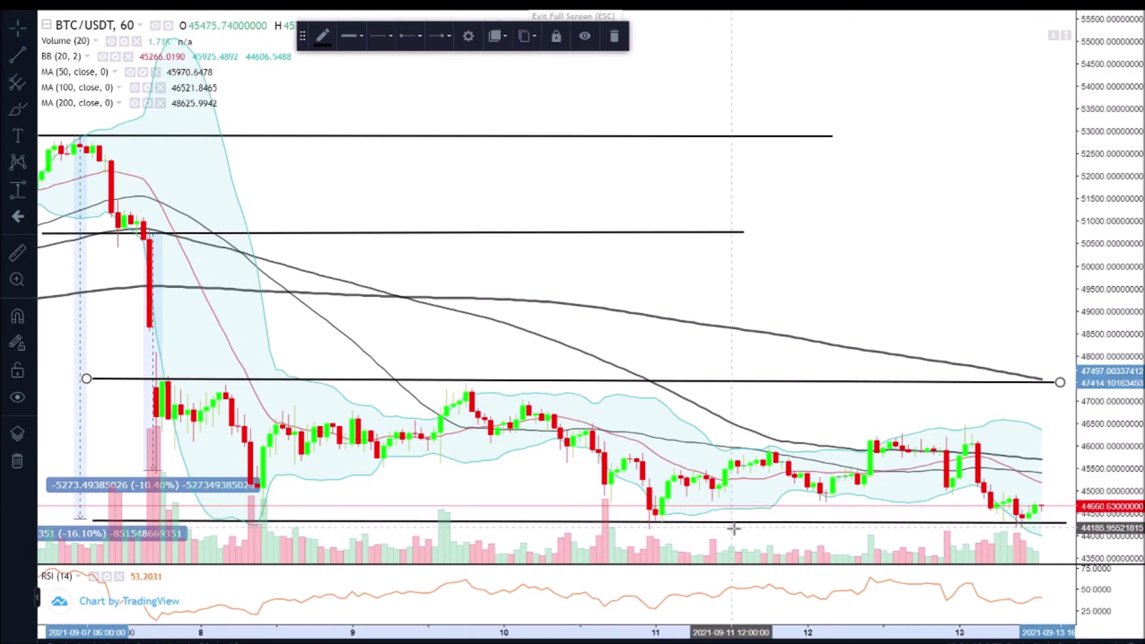
left_click(30, 191)
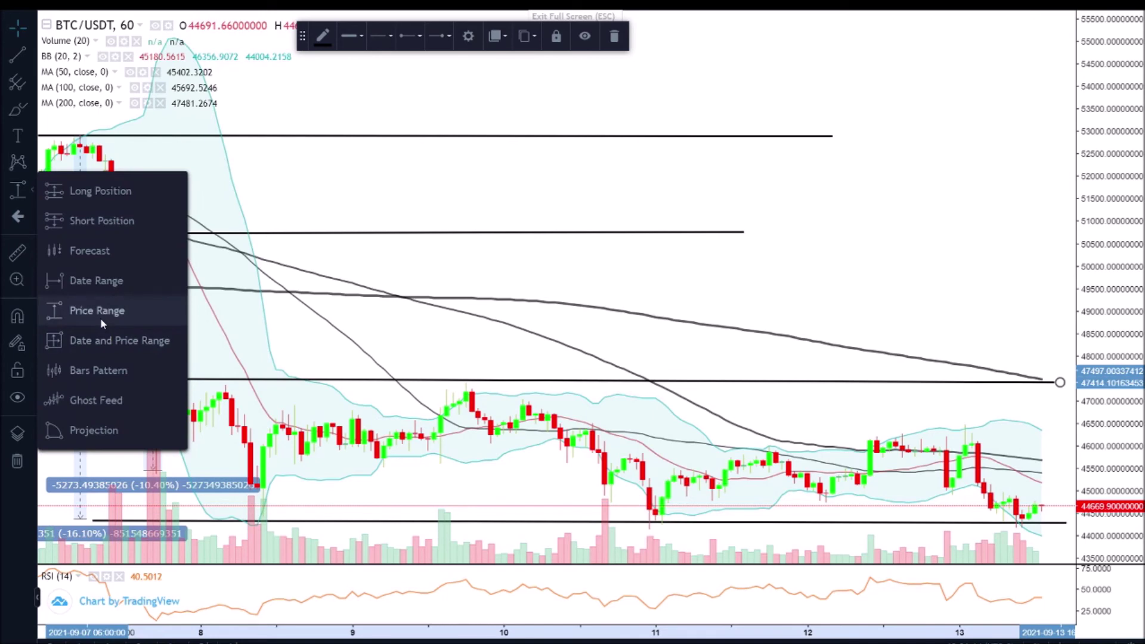
left_click(111, 281)
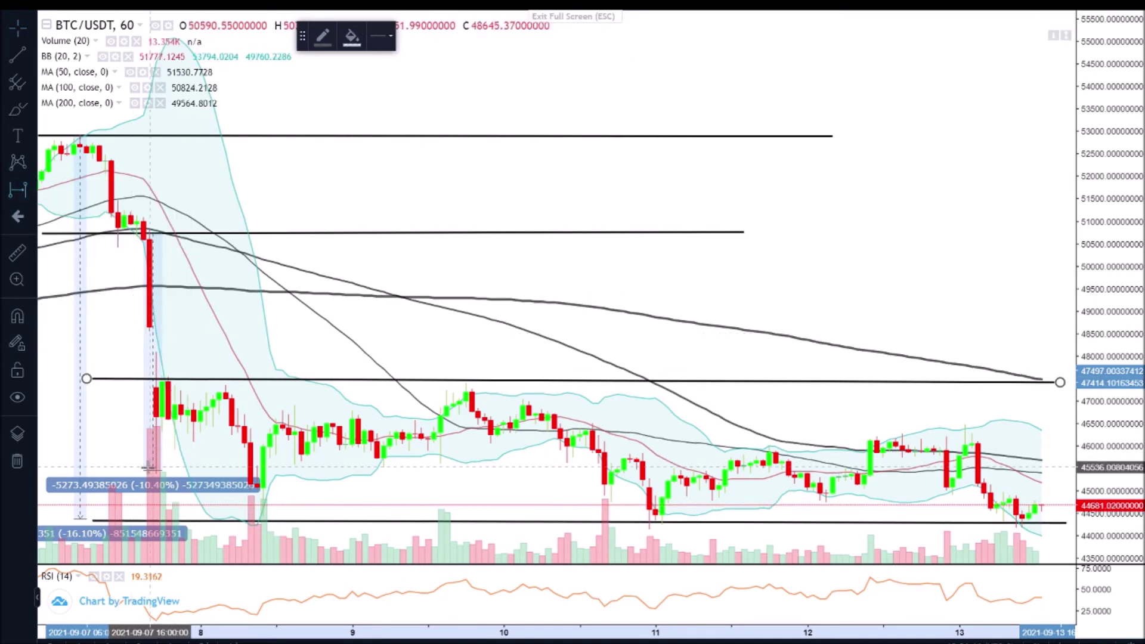
left_click(149, 465)
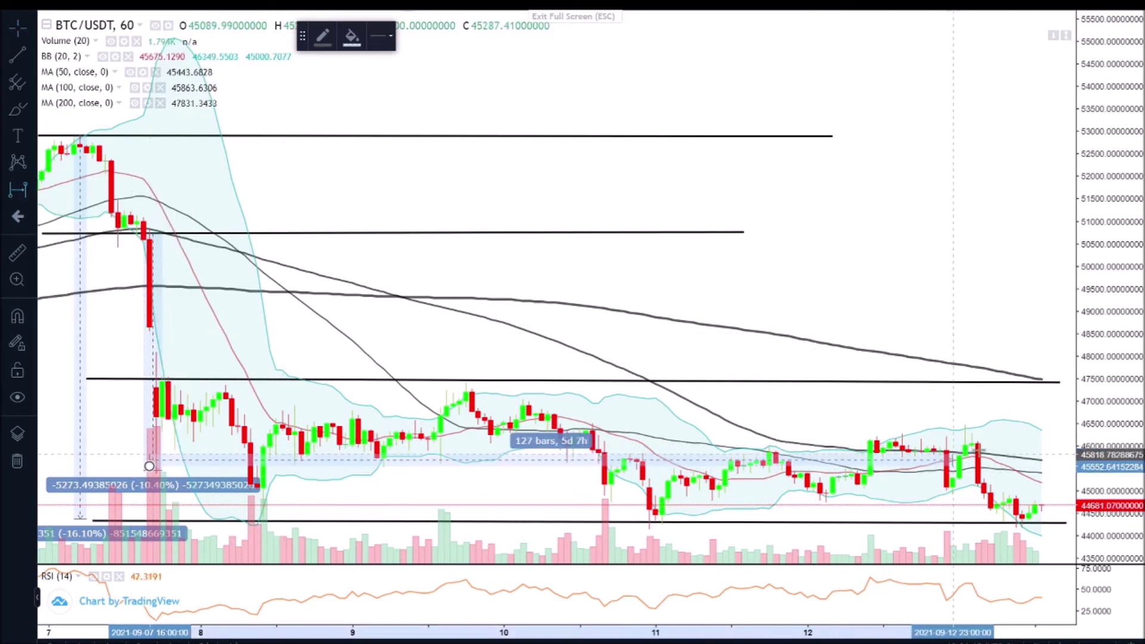
left_click(1047, 451)
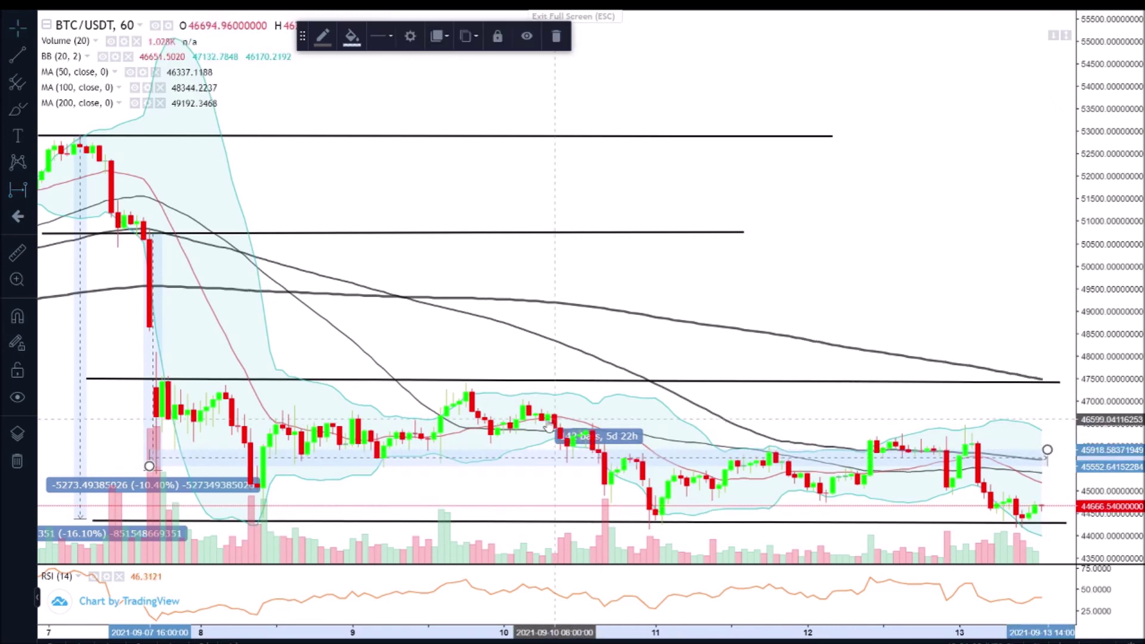
Step: Measure the −6.62% price drop from the 47,460 line down to support near 44,320
left_click(34, 194)
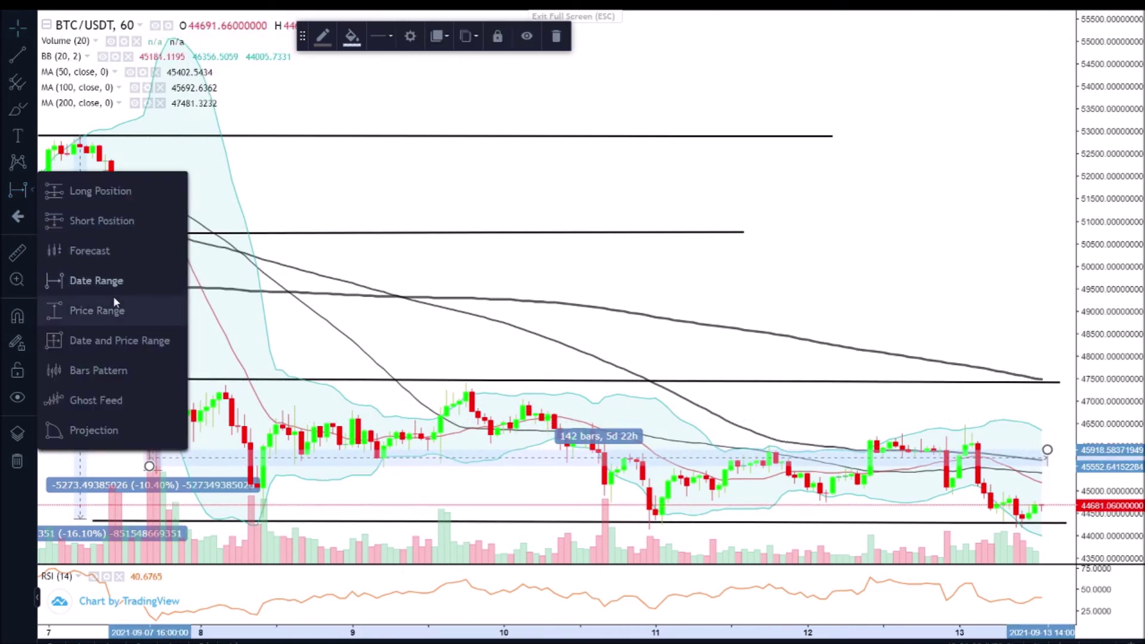
left_click(113, 306)
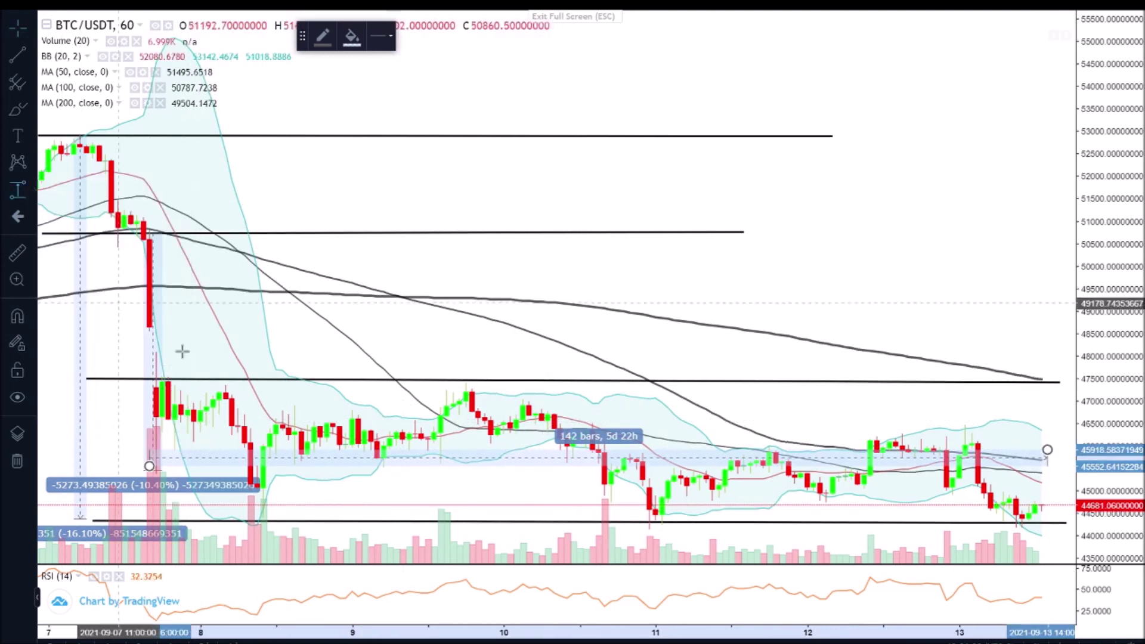
left_click(225, 380)
left_click(421, 521)
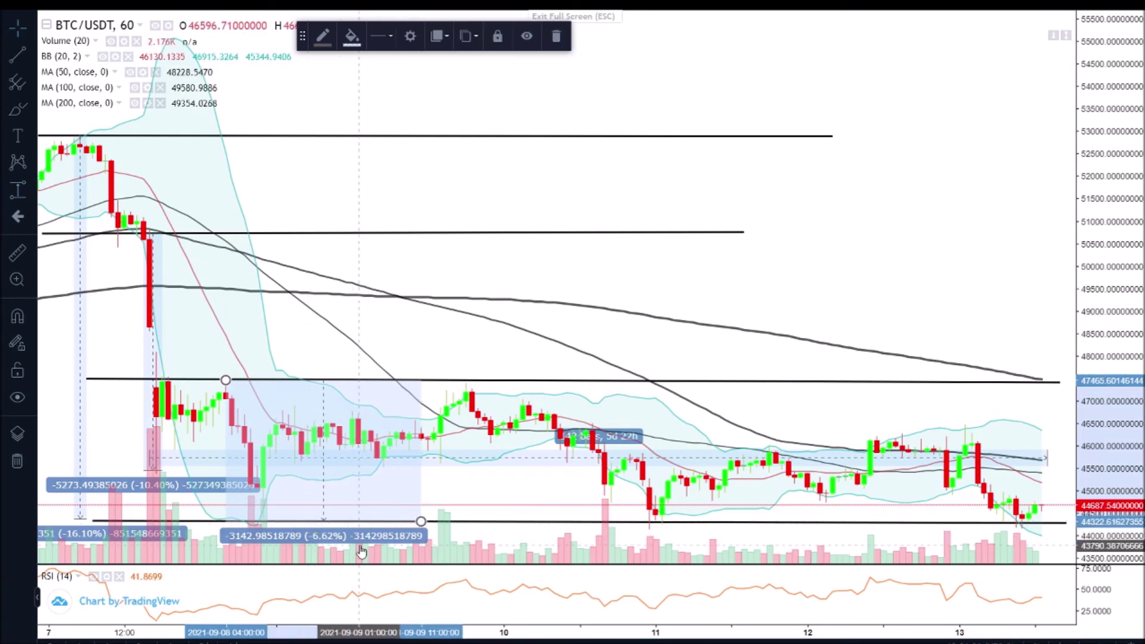